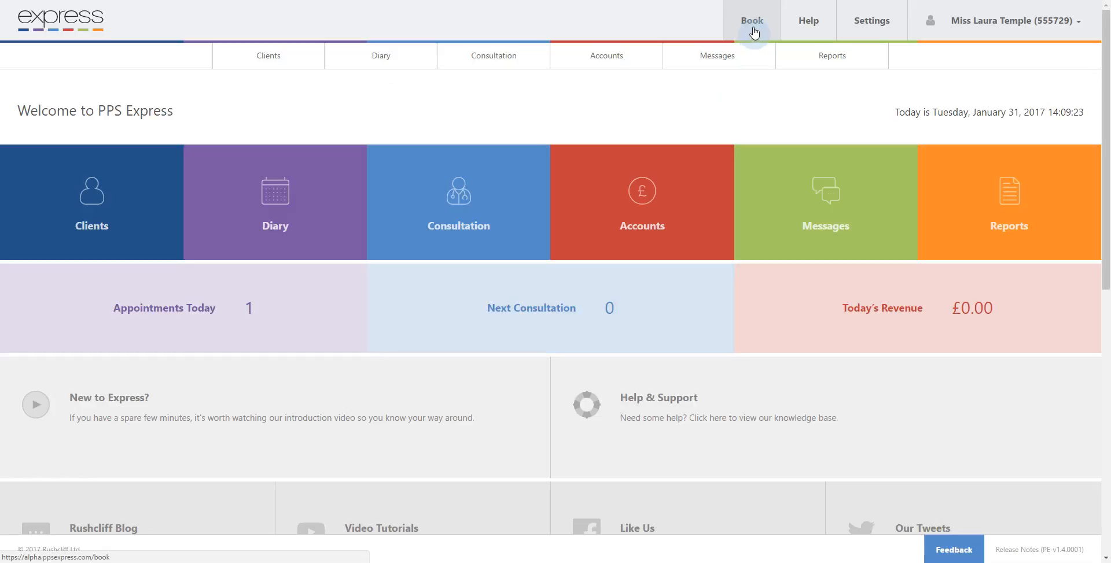
- Look at the weekly appointment booking options and go to the practitioner's diary
click(753, 68)
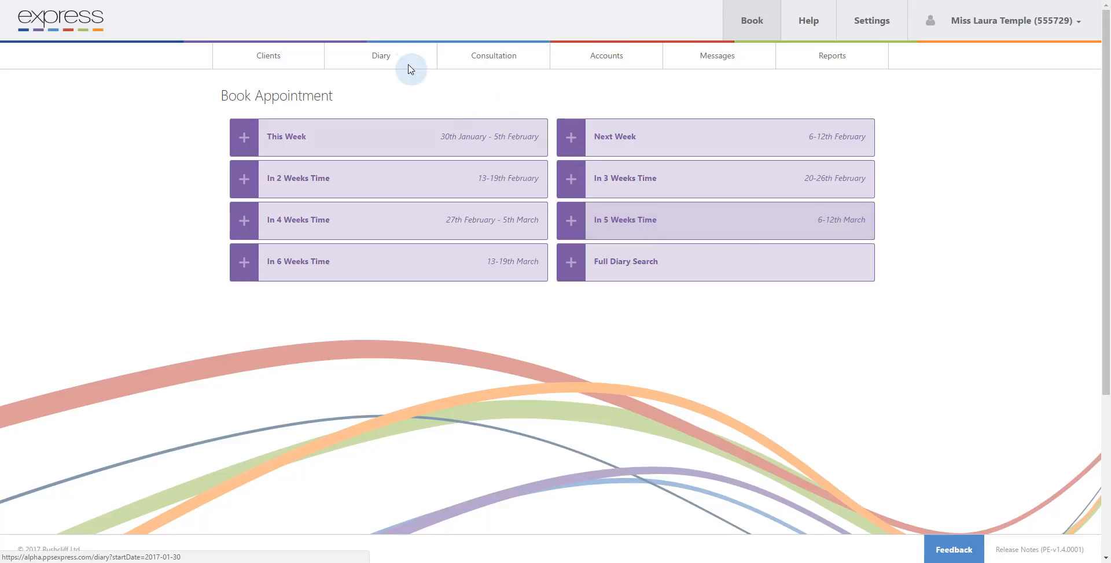
click(382, 58)
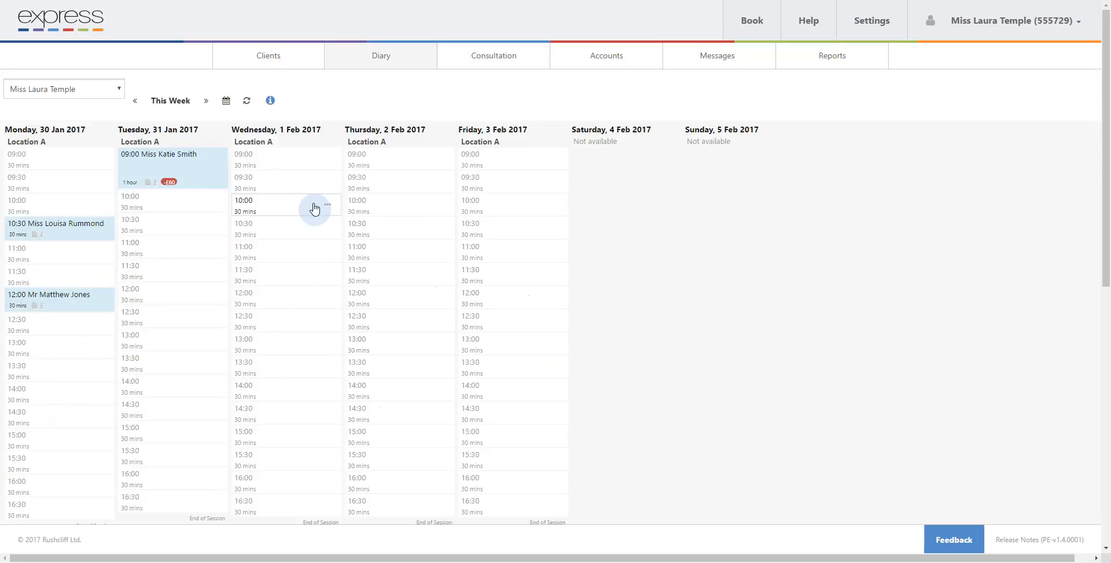
- View the diary week containing 3 March 2017 and return to the current week
click(226, 102)
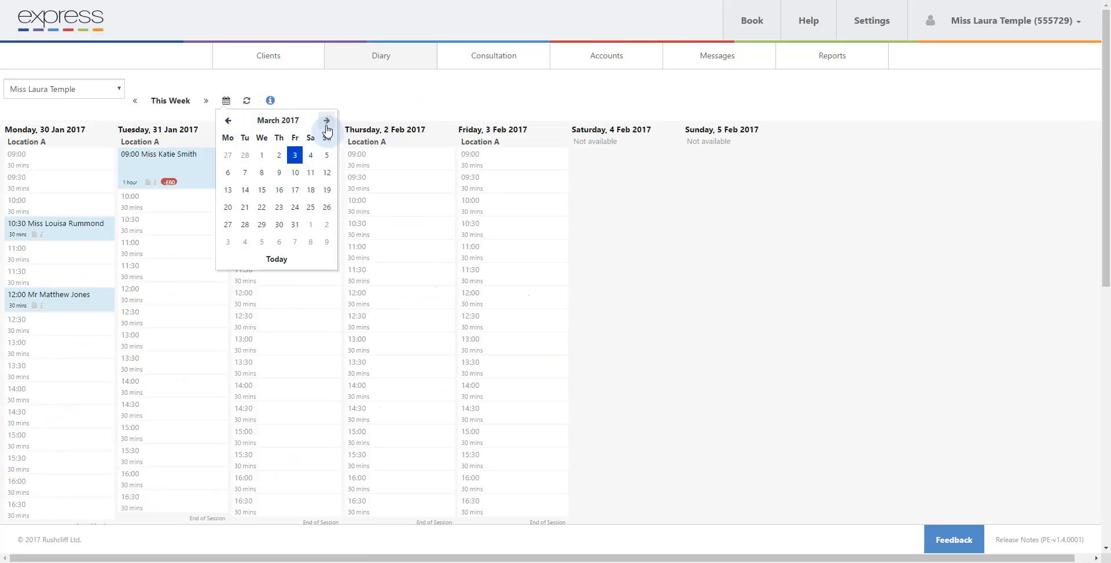
click(295, 156)
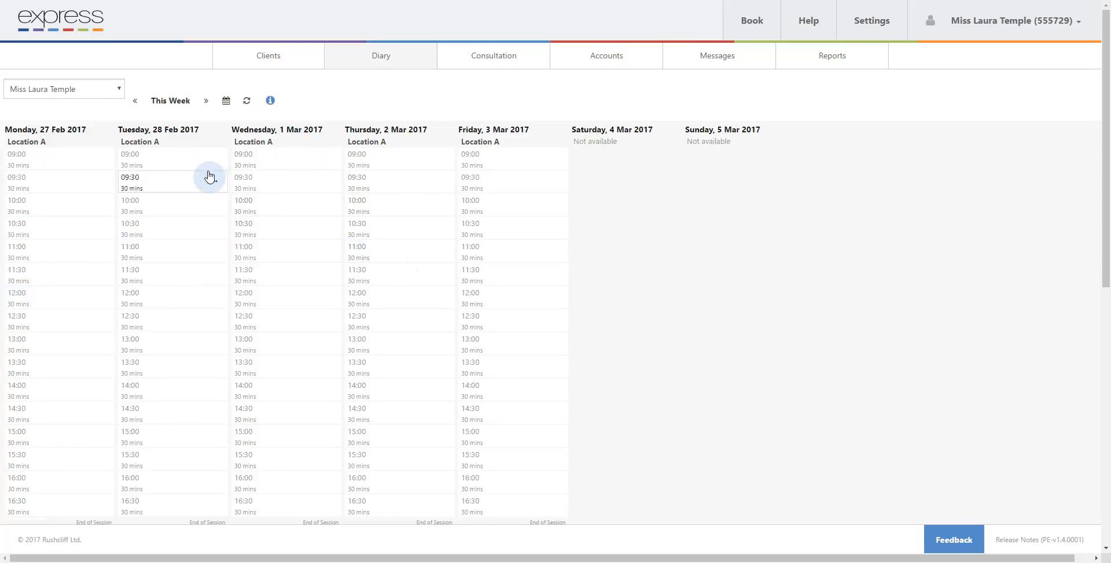
click(176, 103)
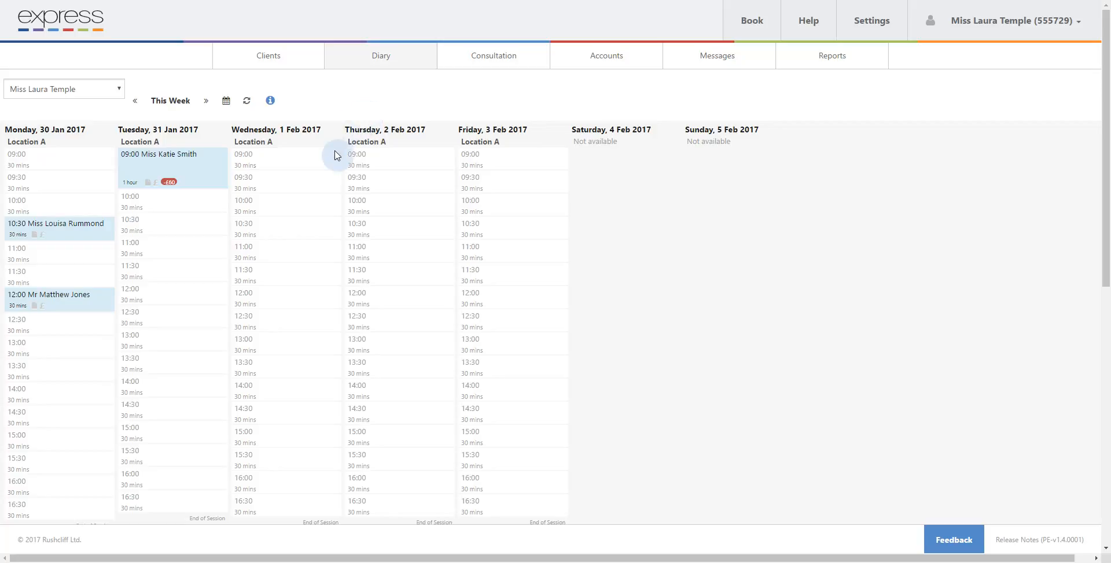
- Start a new appointment in the 10:00 slot on Wednesday, 1 February 2017
click(327, 209)
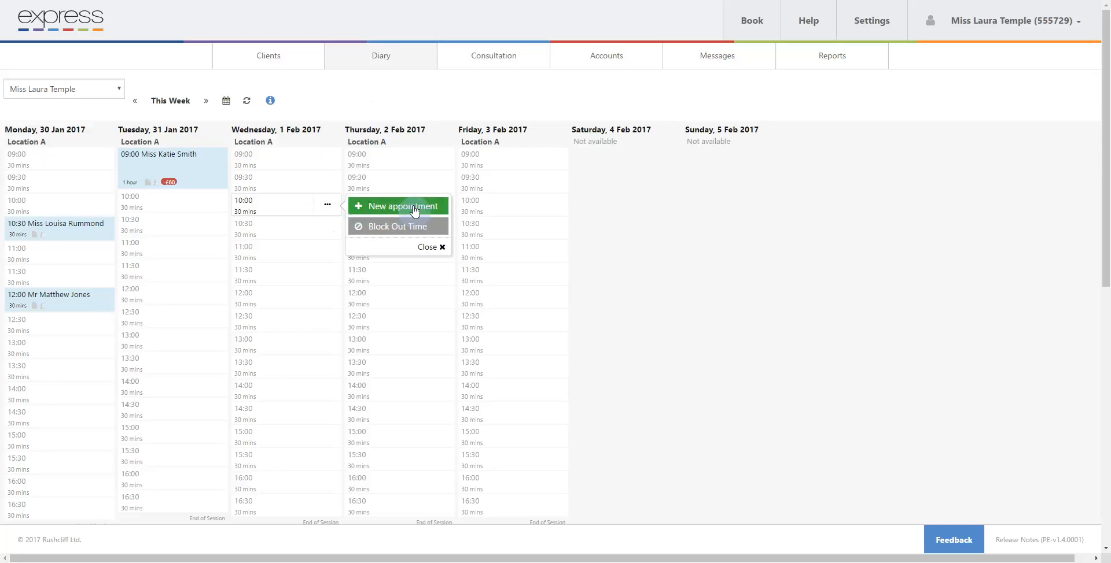
click(435, 212)
click(435, 230)
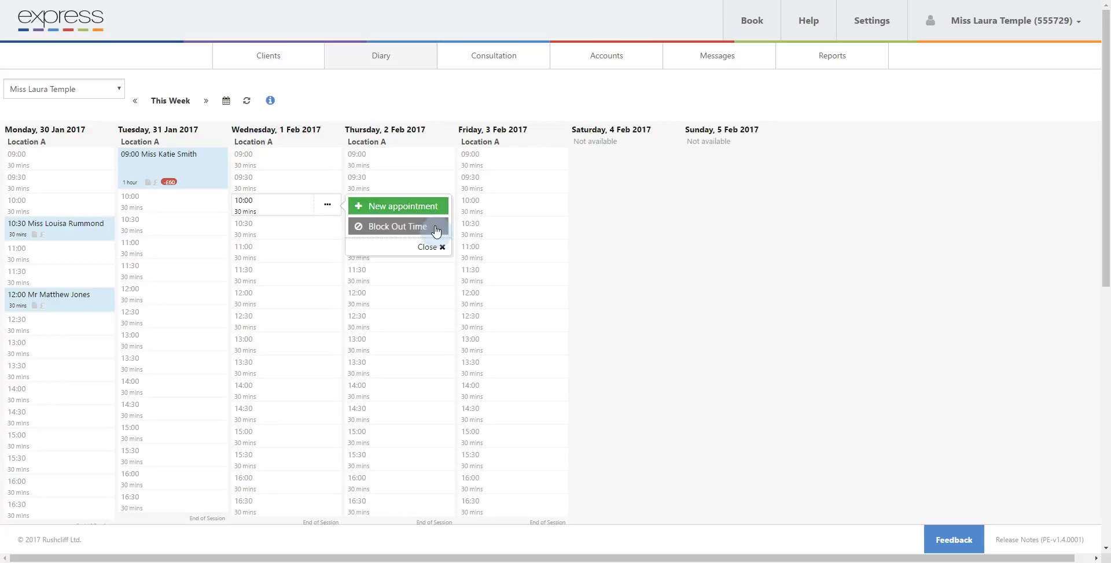
click(433, 212)
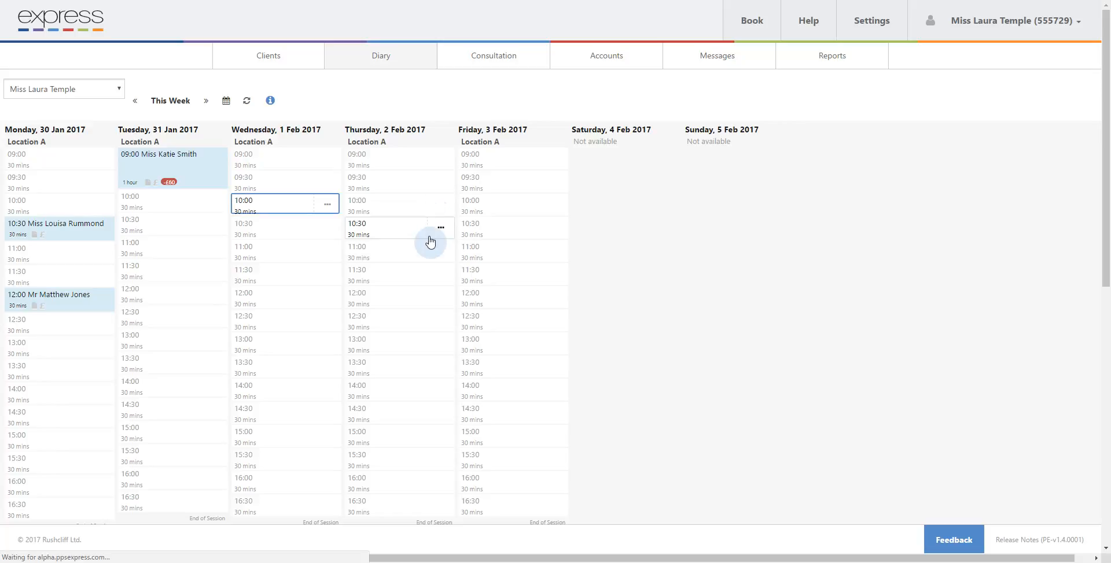
- Search the clients for "loc" and select the matching client for the appointment
click(399, 185)
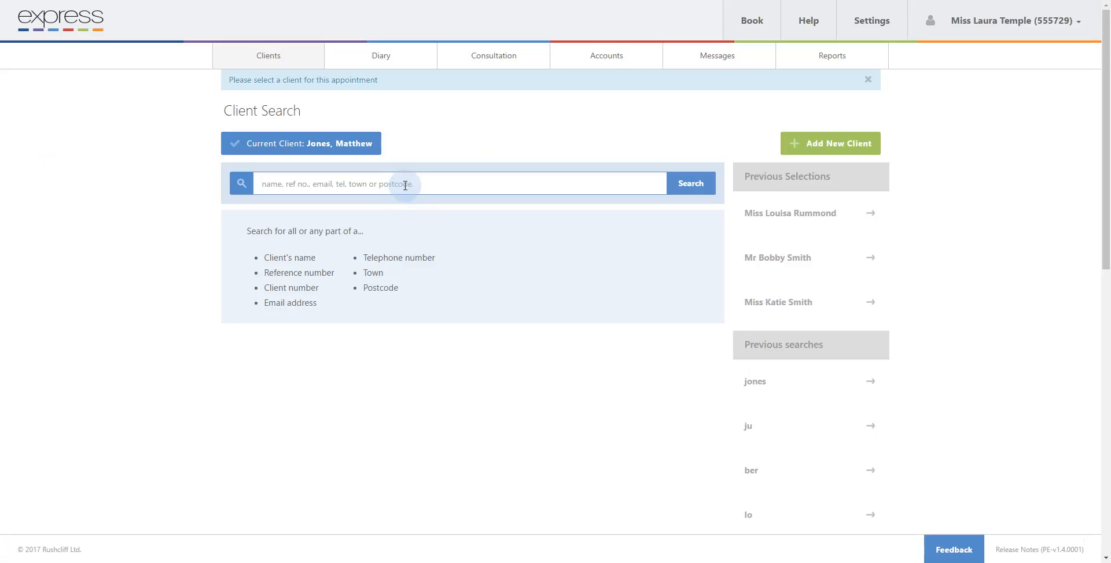
text(loc)
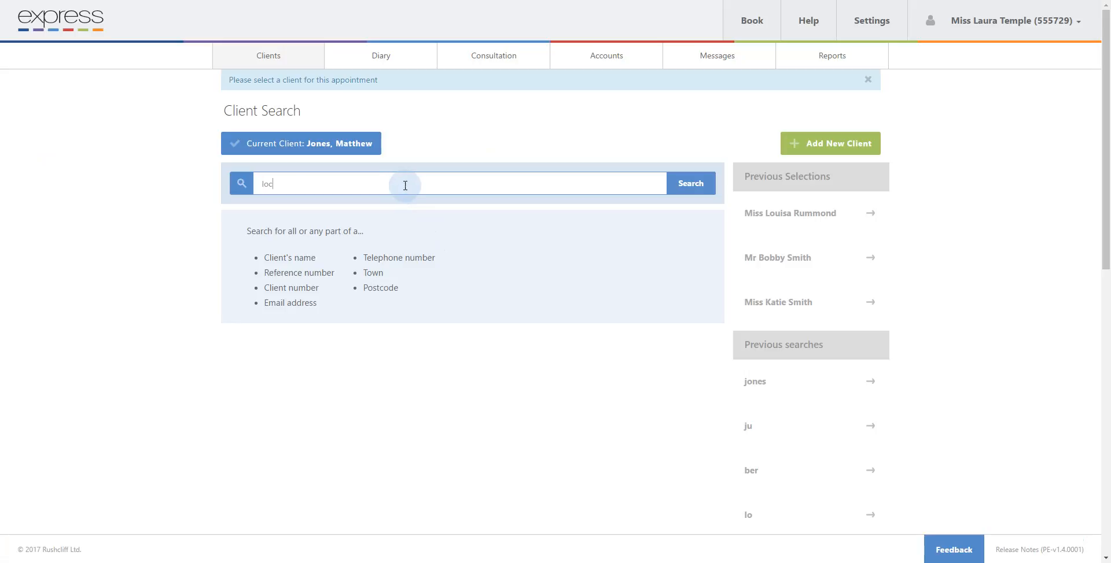
key(Return)
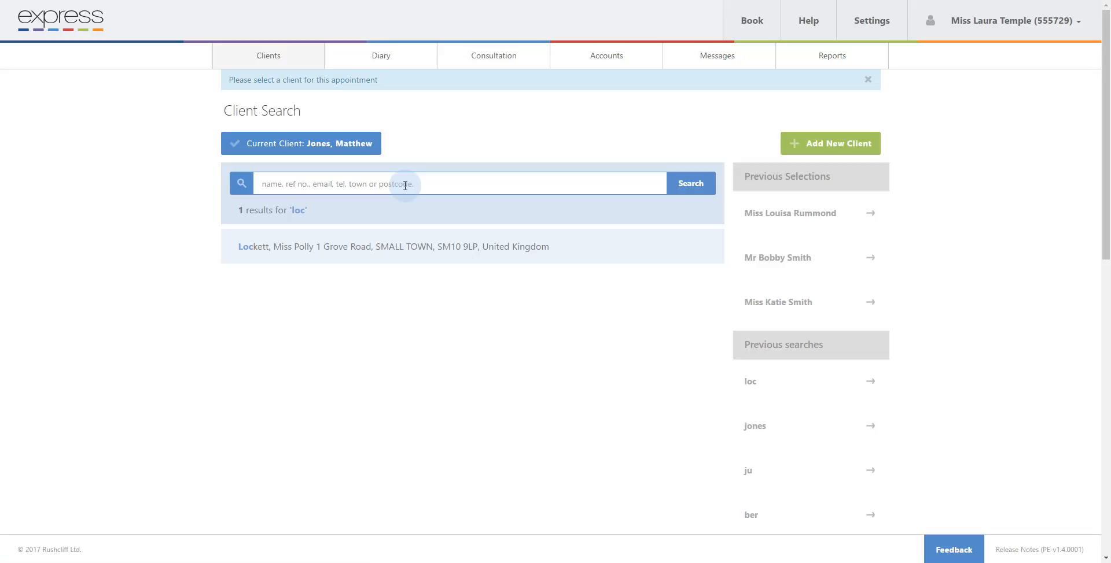
click(414, 257)
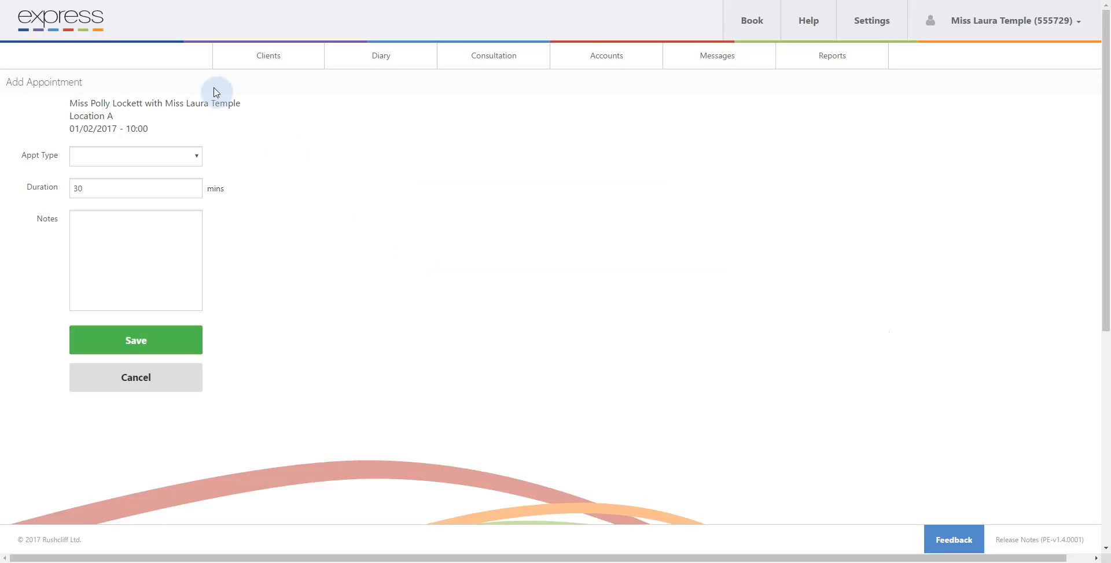
- Set the appointment type to INITIAL PHYSIO ASSESSMENT, leave the notes empty and save the appointment
click(192, 163)
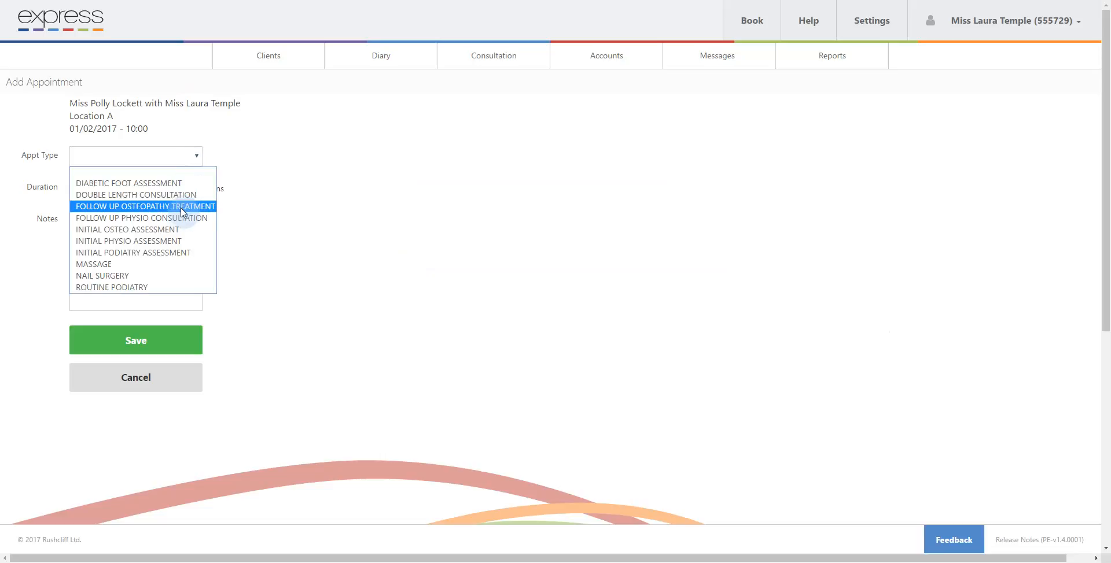
click(180, 243)
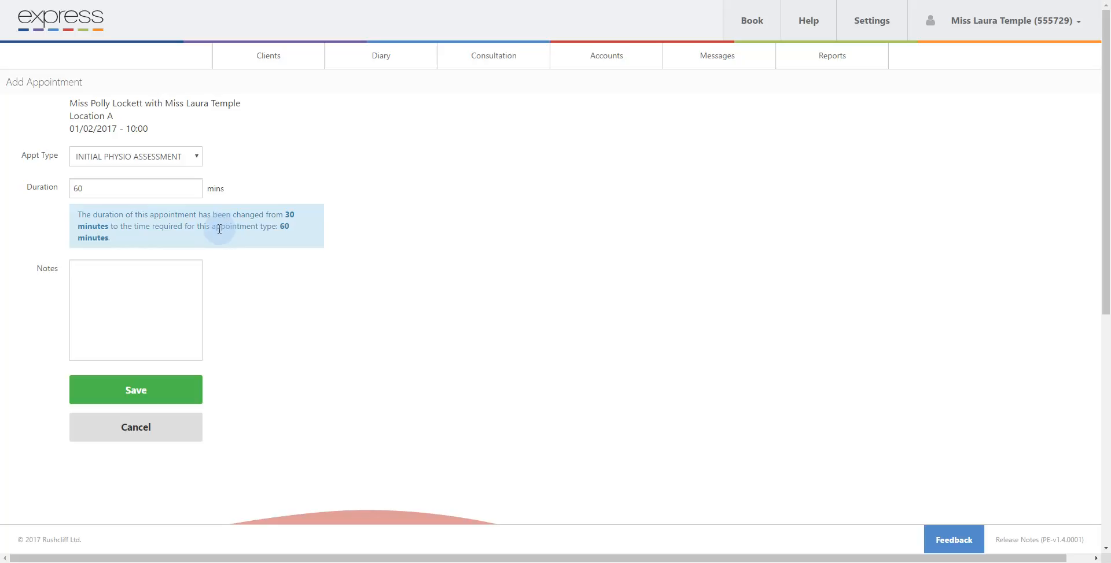
click(149, 299)
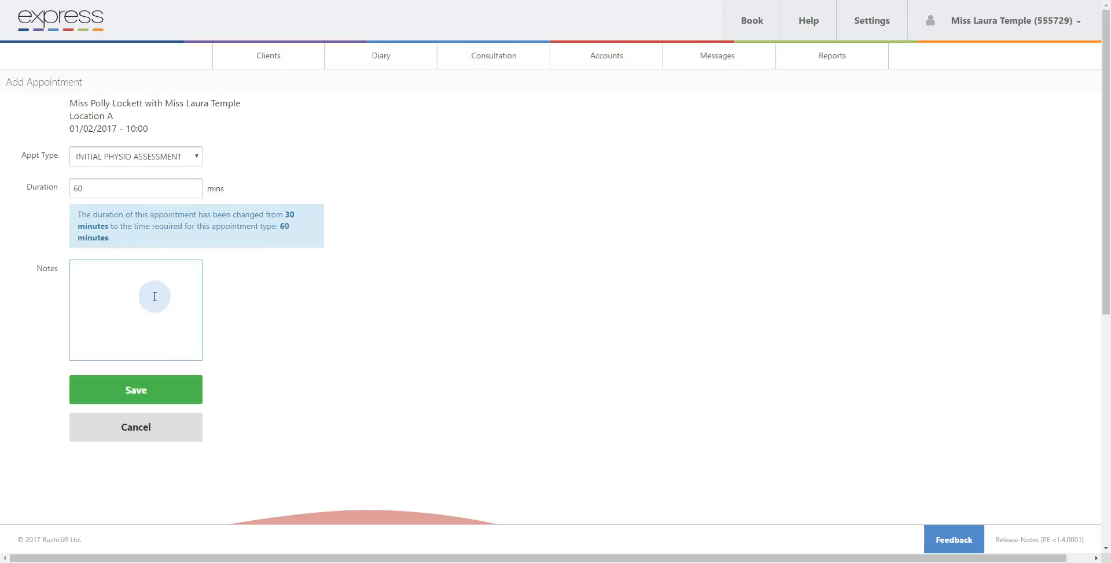
click(145, 392)
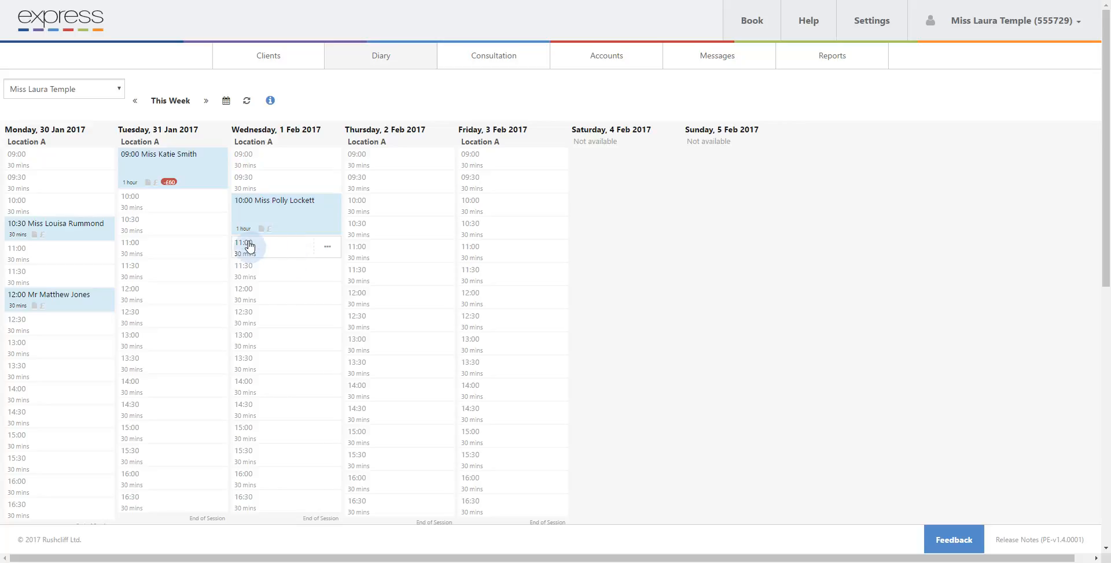
- Open the Wednesday 10:00 appointment for modification, review its editable details and status options, and cancel without saving
click(291, 225)
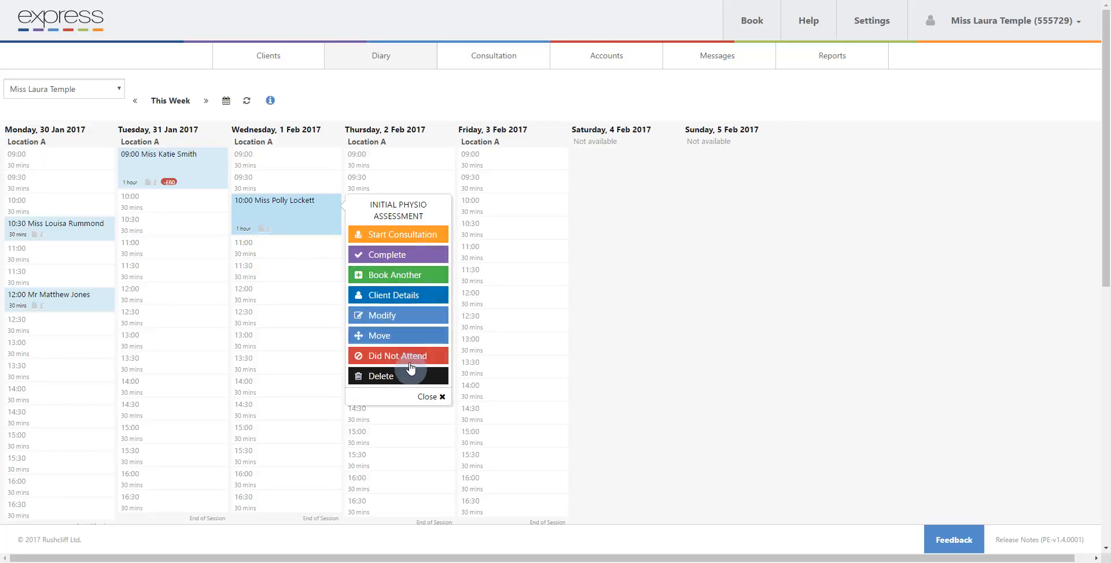
click(397, 321)
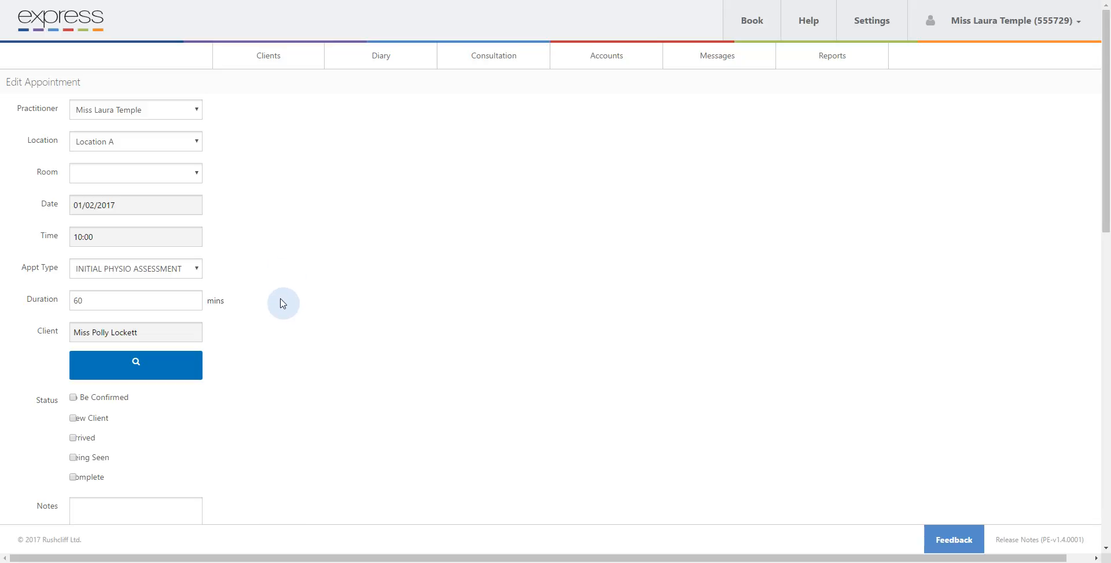
scroll(283, 303, down, 1)
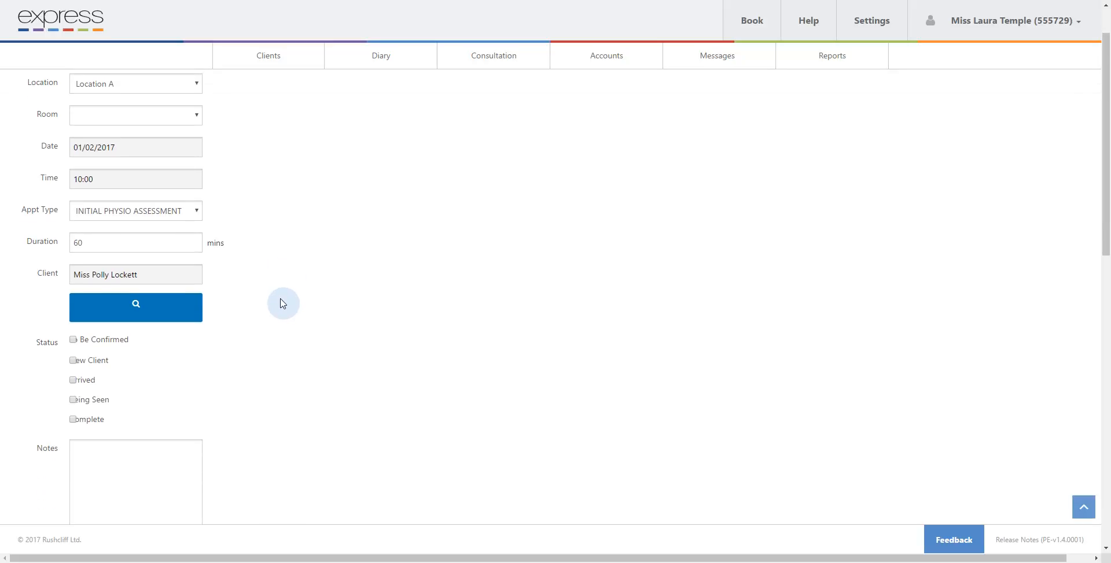
scroll(283, 303, down, 1)
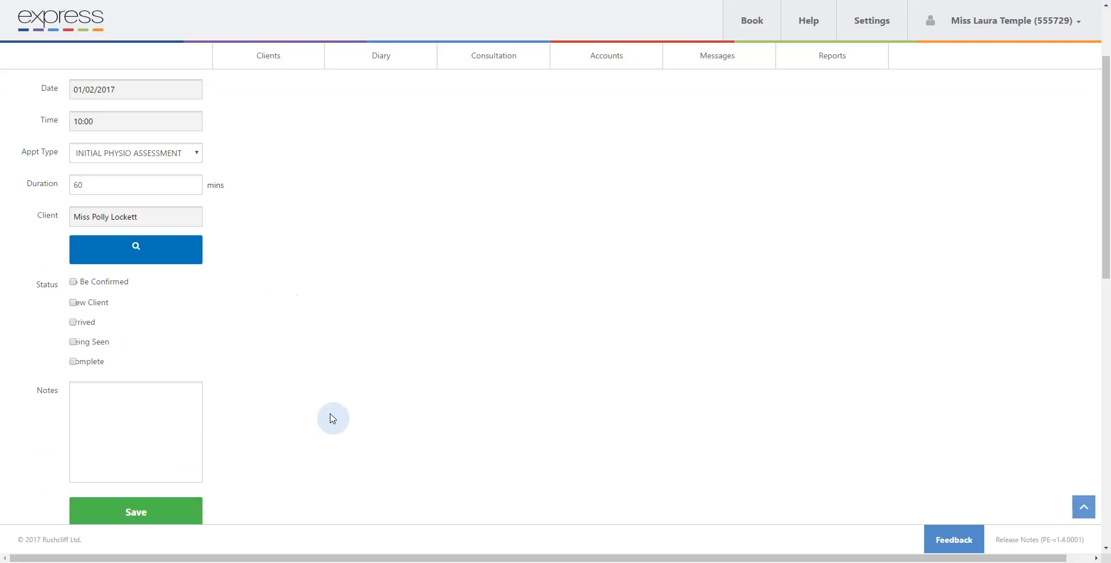
scroll(333, 419, down, 1)
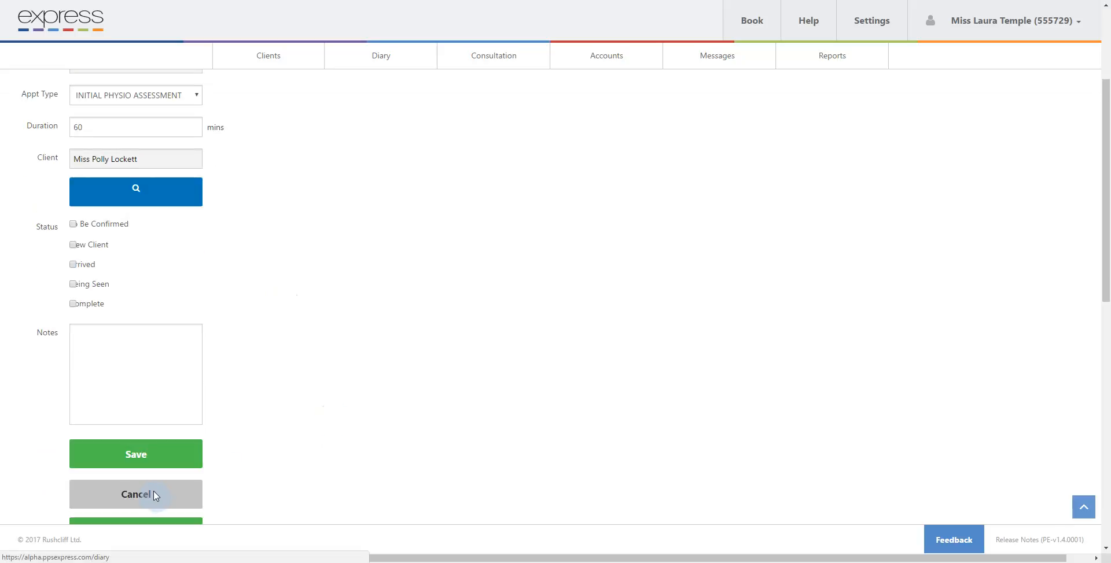
click(156, 495)
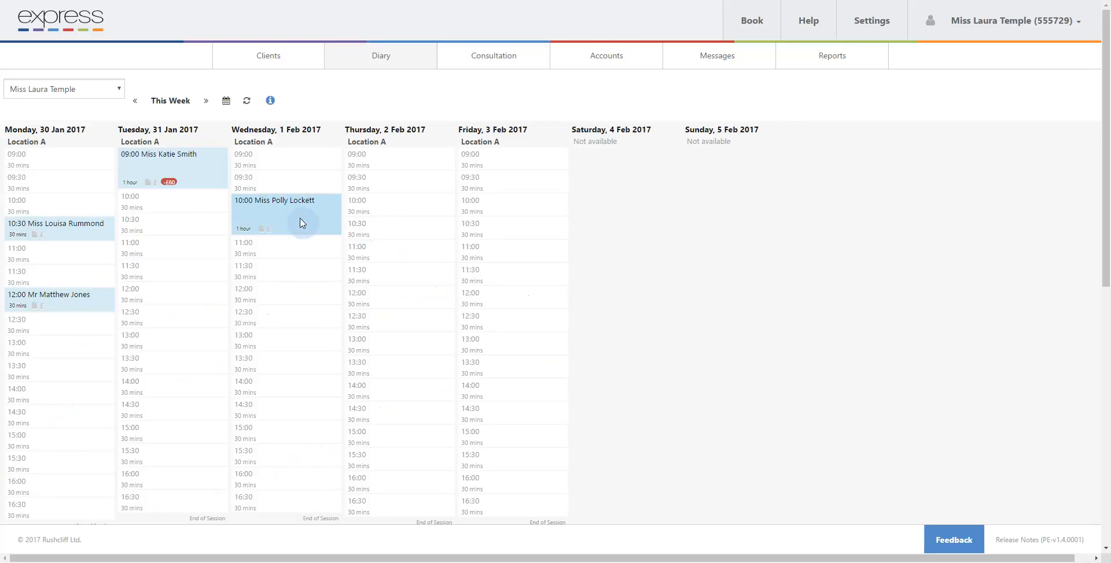
- Delete the 10:30 follow-up physio appointment on Monday, 30 January 2017
click(88, 230)
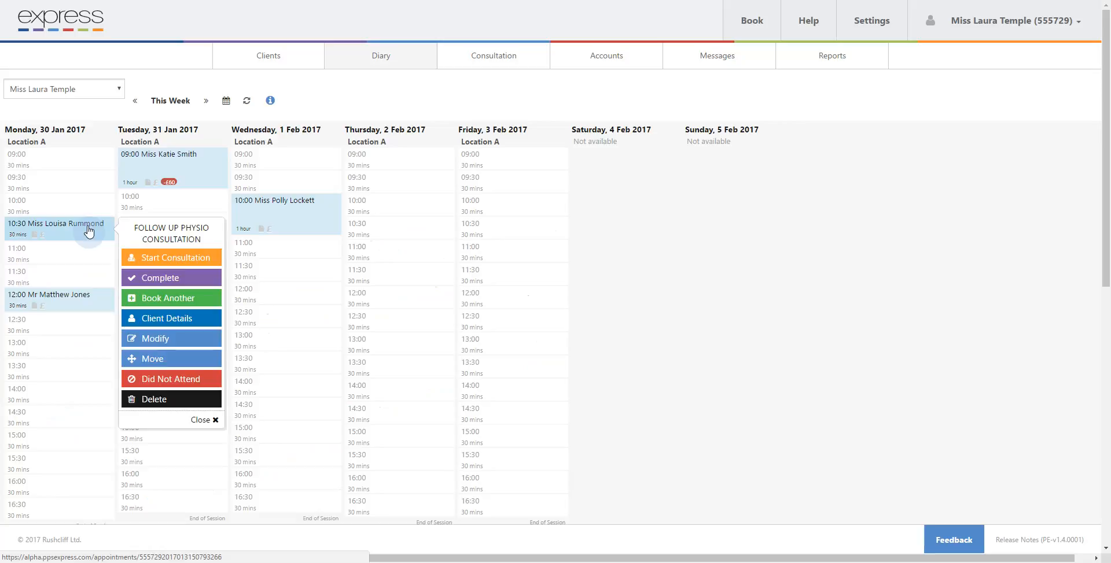
click(174, 400)
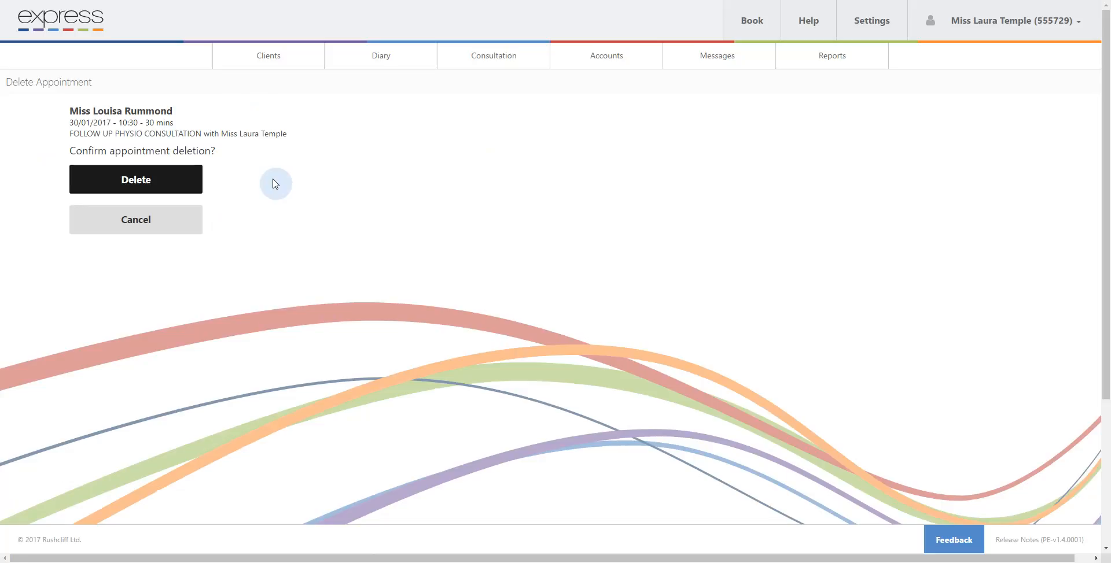
click(161, 188)
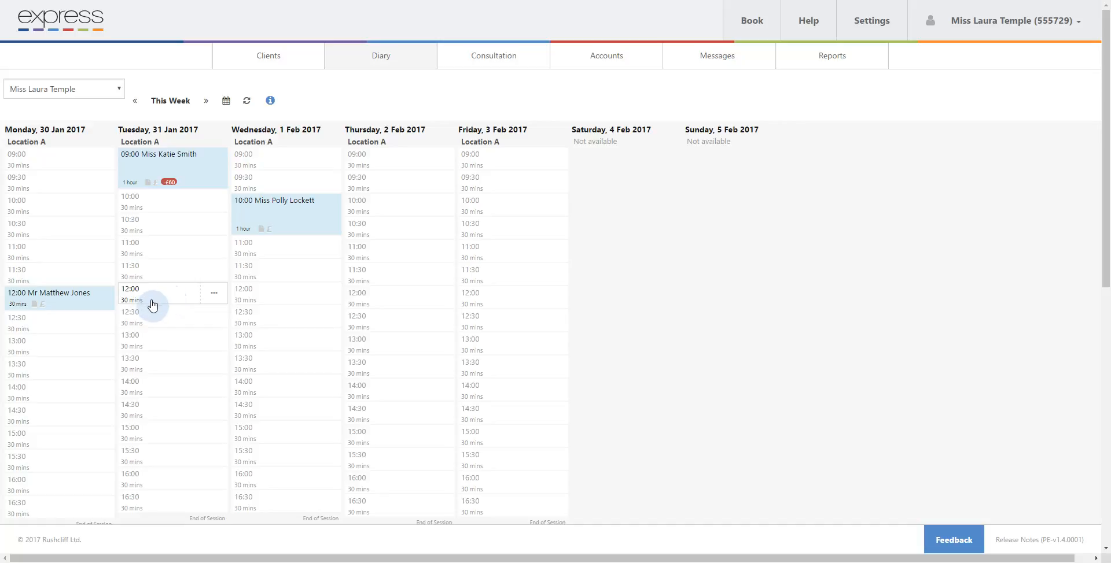
- Record the Monday 12:00 appointment as Did Not Attend with the reason CANCELLED and no charge or payment method, and save it
click(84, 306)
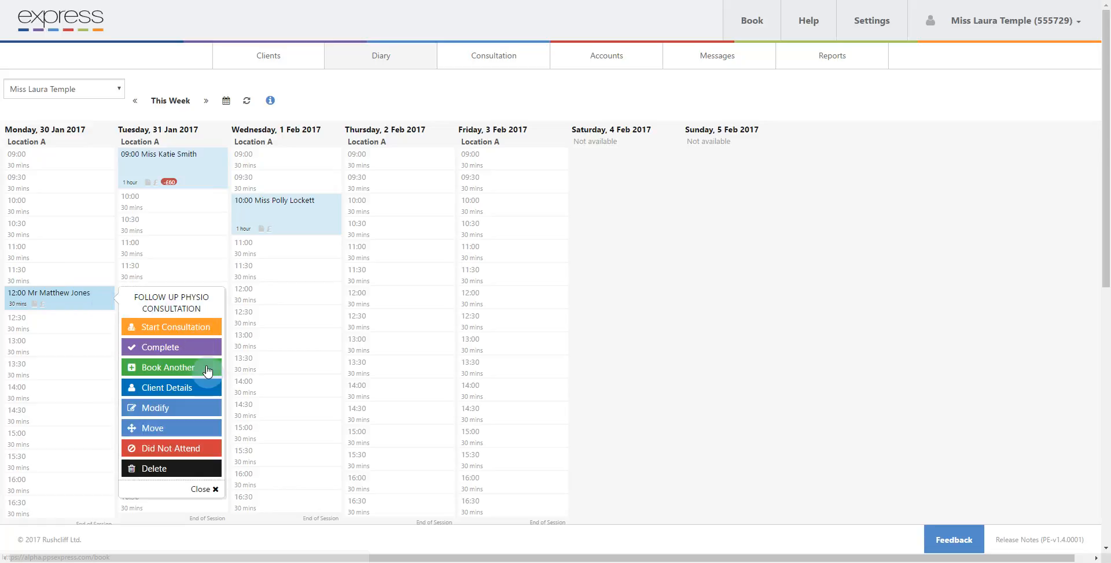
click(182, 452)
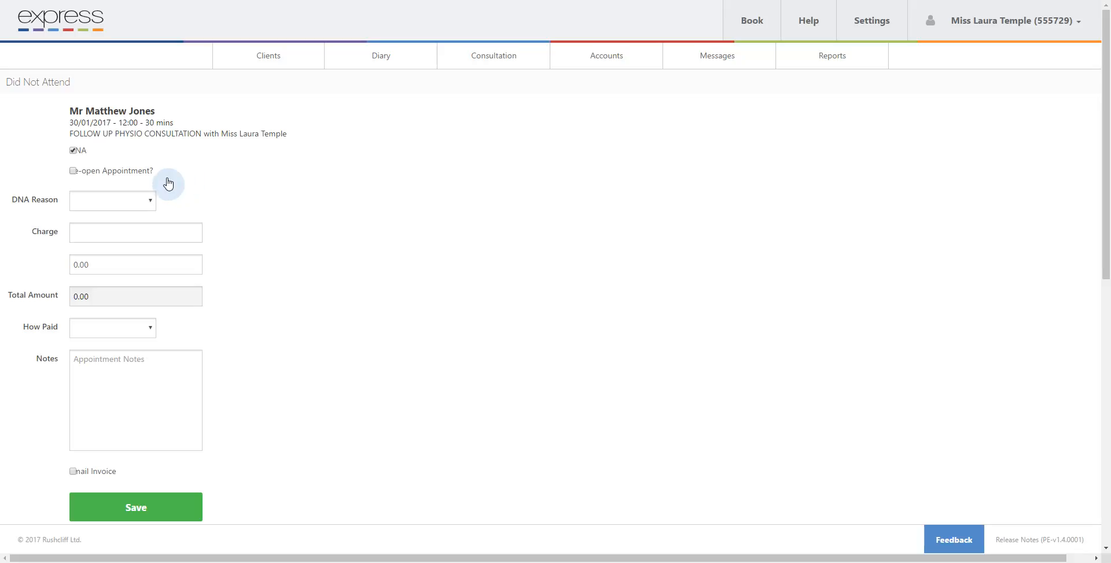
click(150, 203)
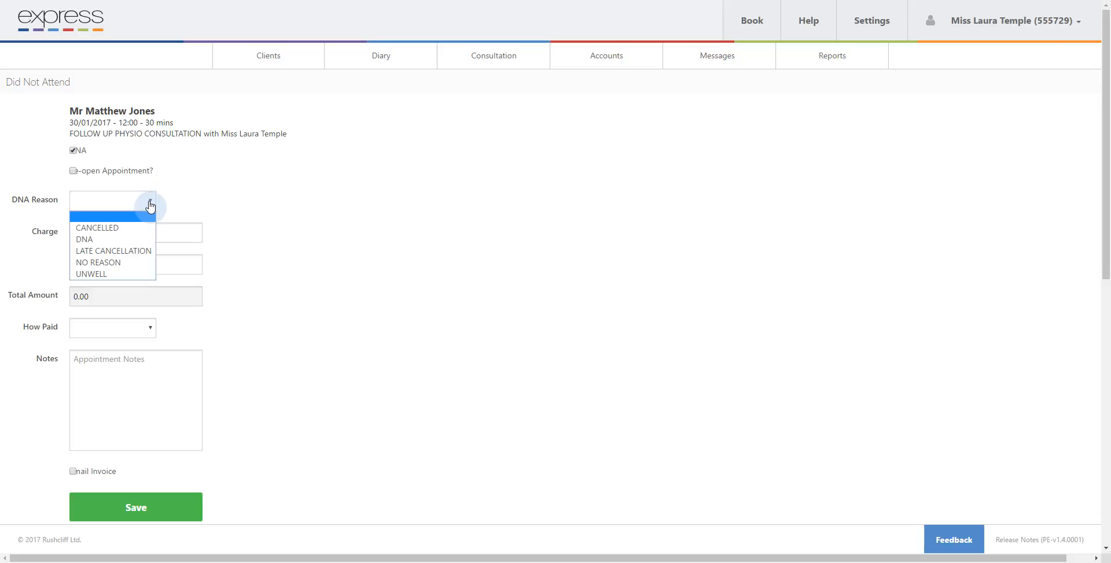
click(144, 230)
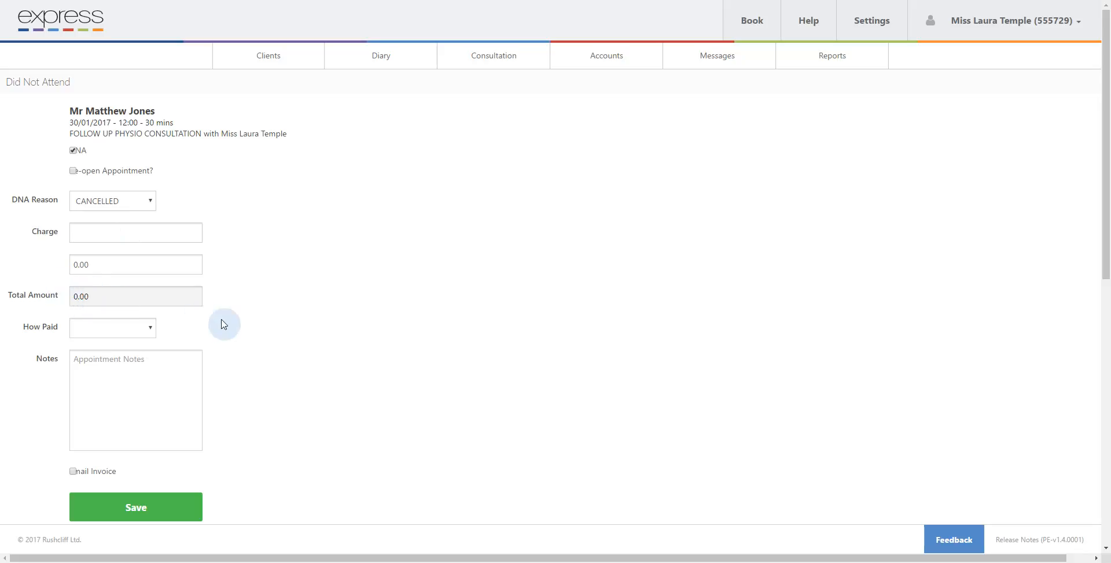
click(144, 331)
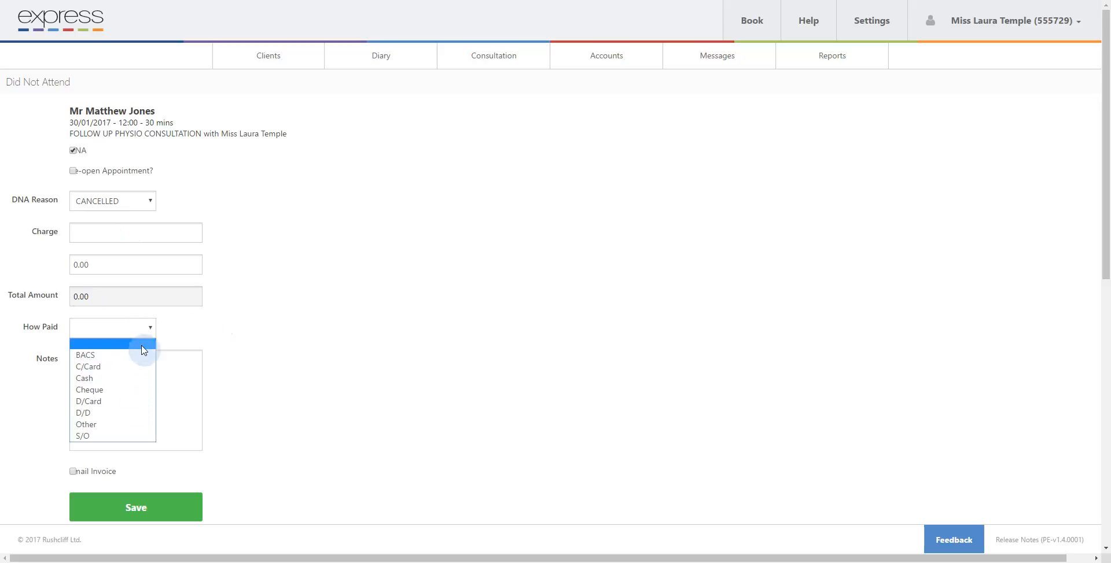
click(201, 338)
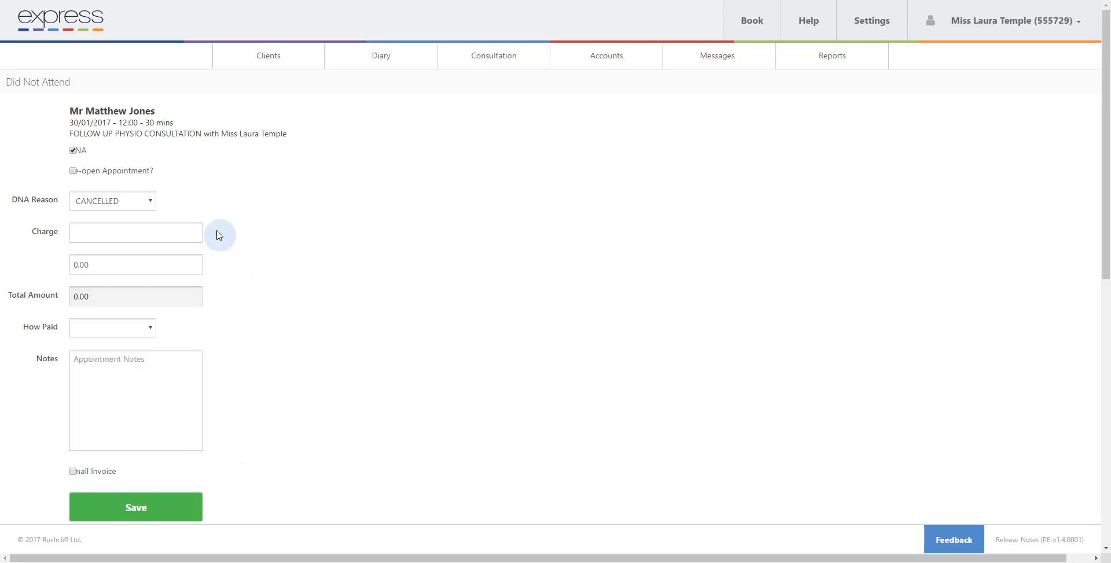
click(143, 505)
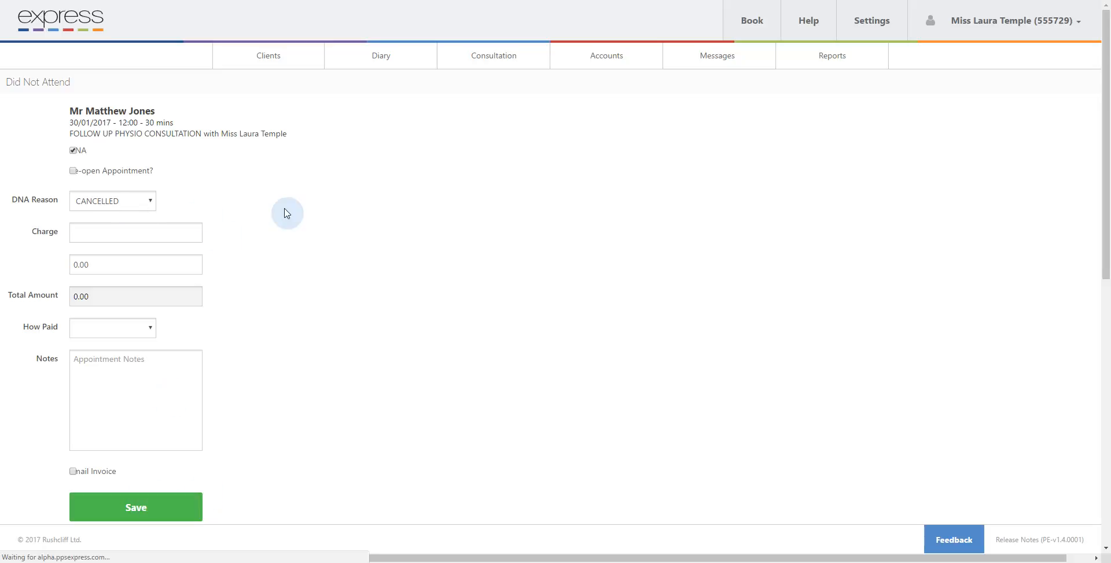